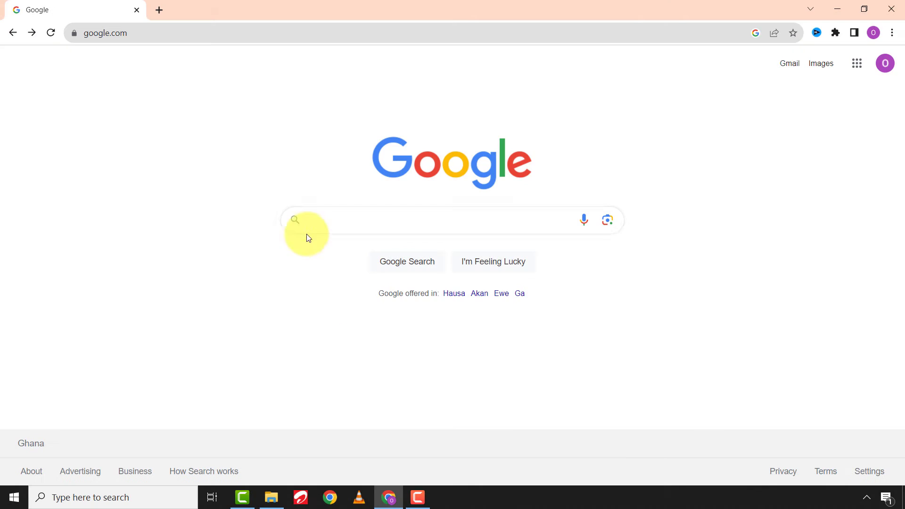
- Search Google for "whatsapp web for pc" and open the web.whatsapp.com/desktop/windows result
click(322, 225)
text(WHATSA)
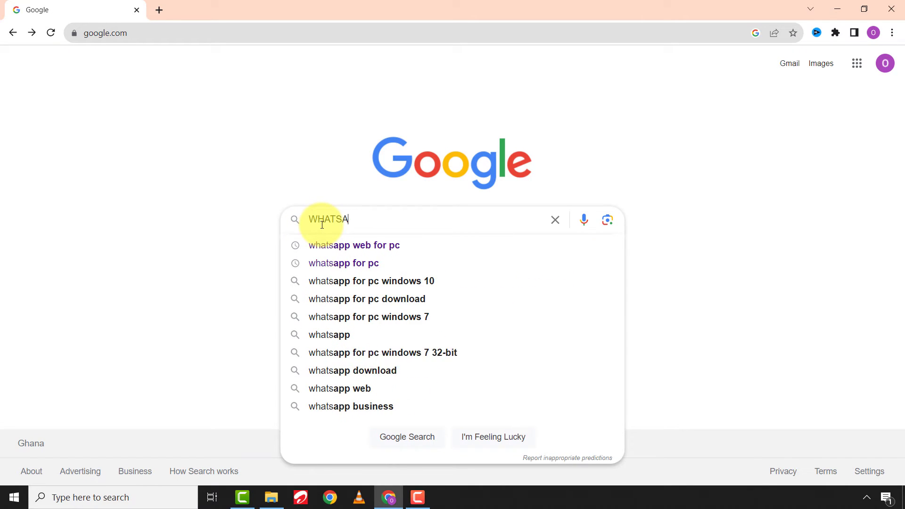
text(PP WEB FOR PC)
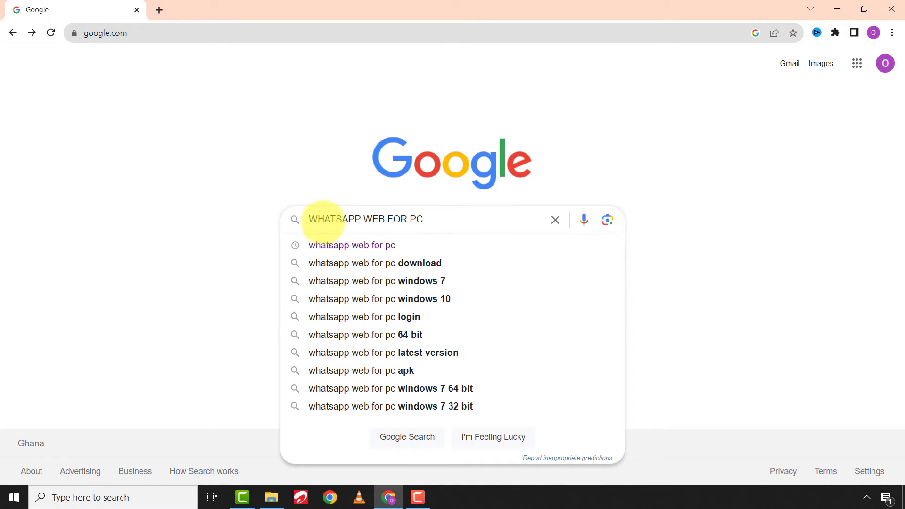
click(373, 246)
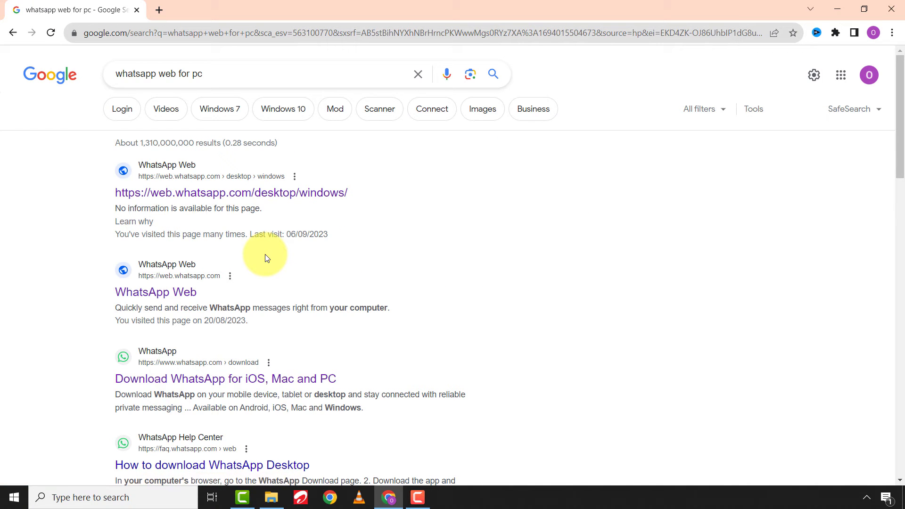
click(227, 198)
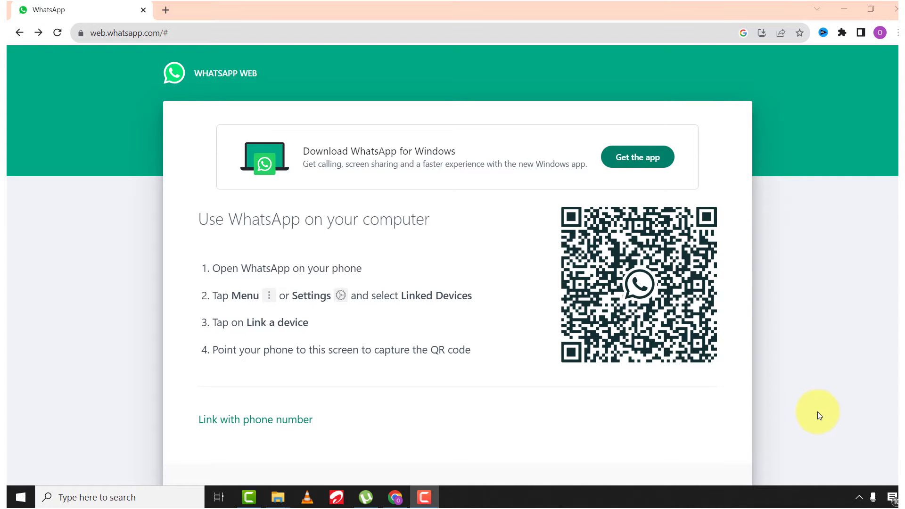
- Choose to link WhatsApp Web with a phone number, enter the account's Ghana phone number and submit it
click(267, 420)
click(423, 253)
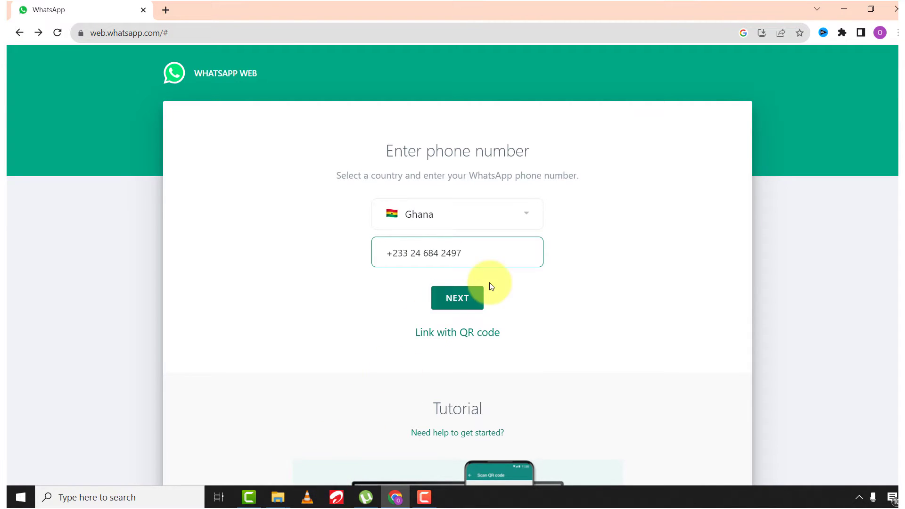
click(464, 301)
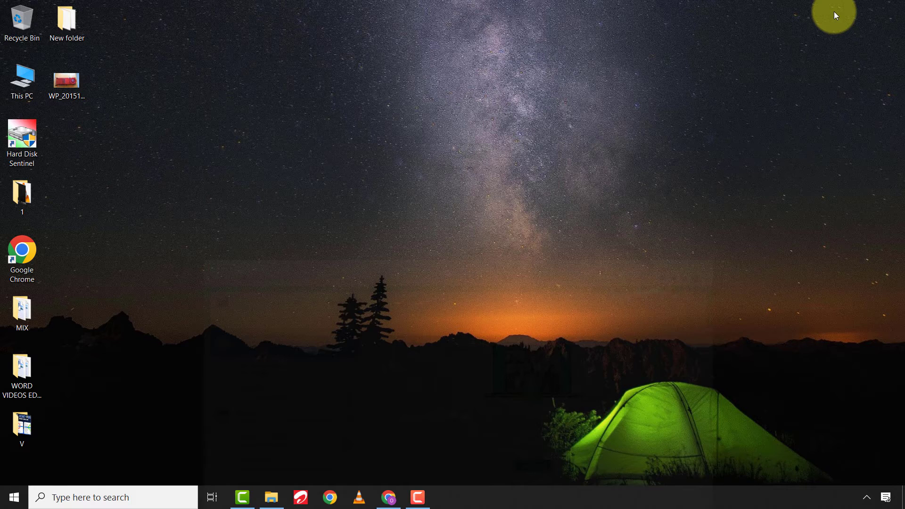
- Copy the image WP_20151230_007.jpg from the desktop and switch back to WhatsApp Web in Chrome
right_click(66, 83)
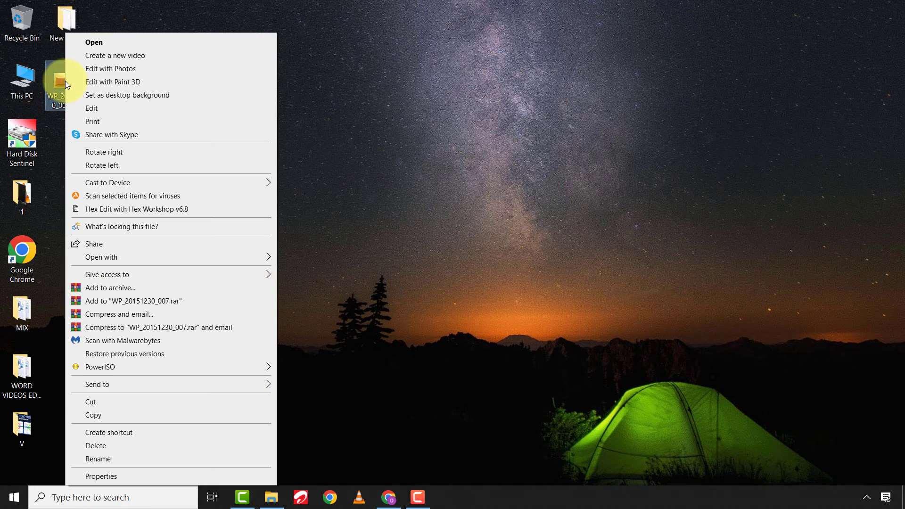
click(97, 412)
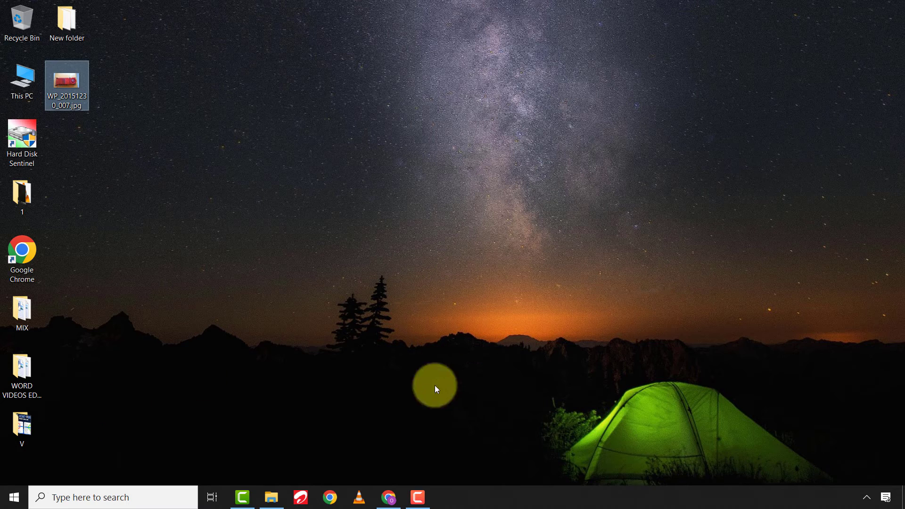
click(388, 496)
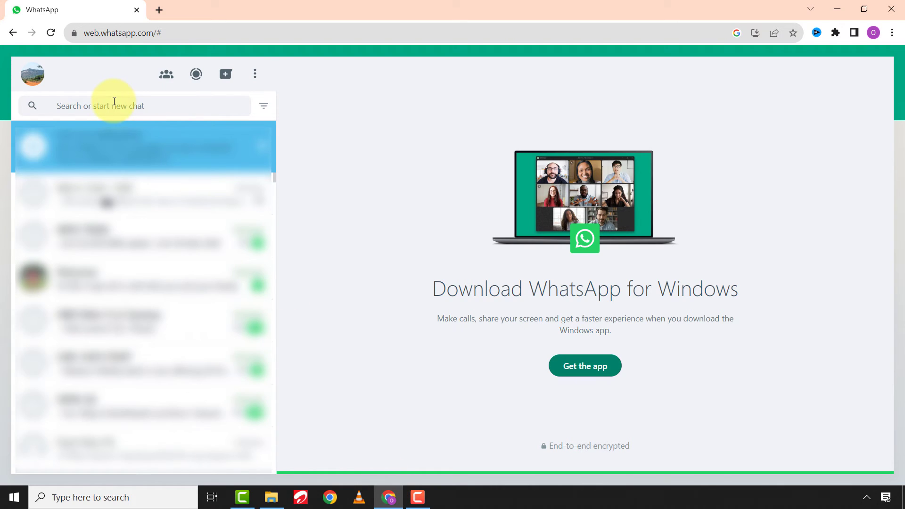
- Search the chats for the recipient's name and open the conversation with their business account
click(118, 102)
text(OFEI)
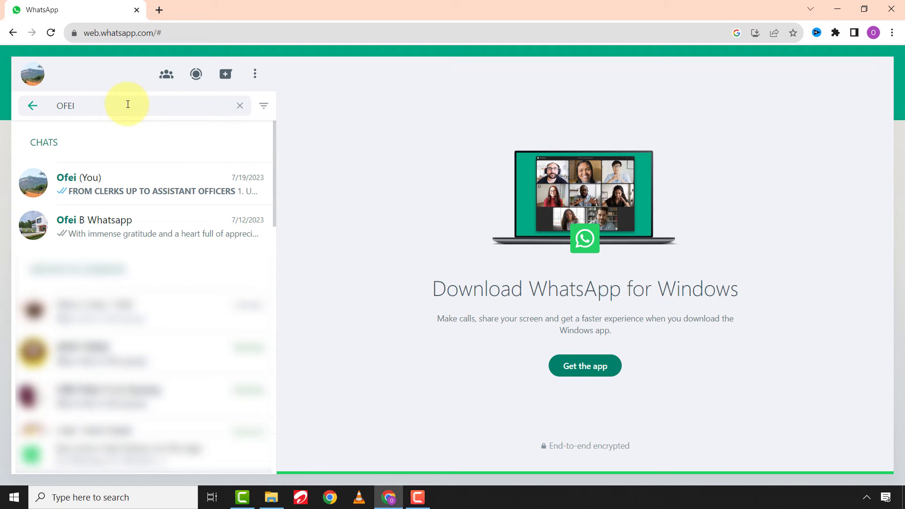
click(101, 228)
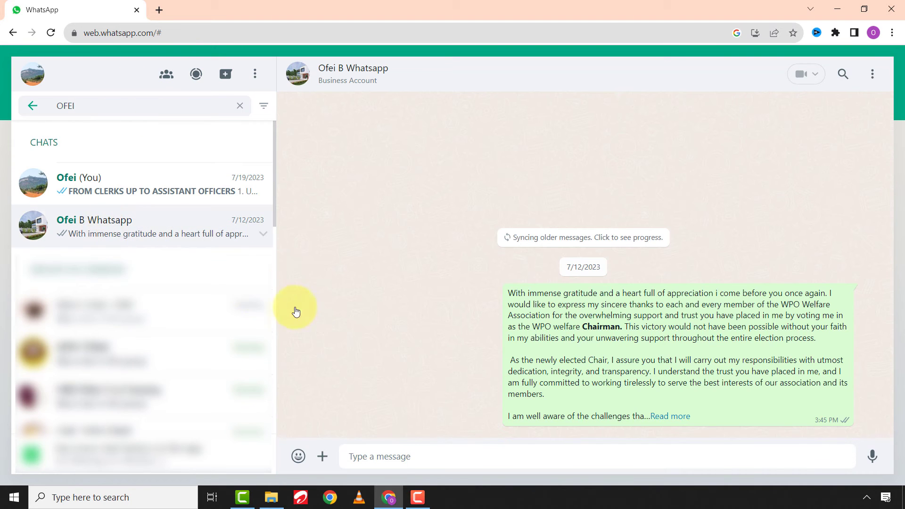
- Paste the copied image into the open chat and send it without a caption
right_click(415, 459)
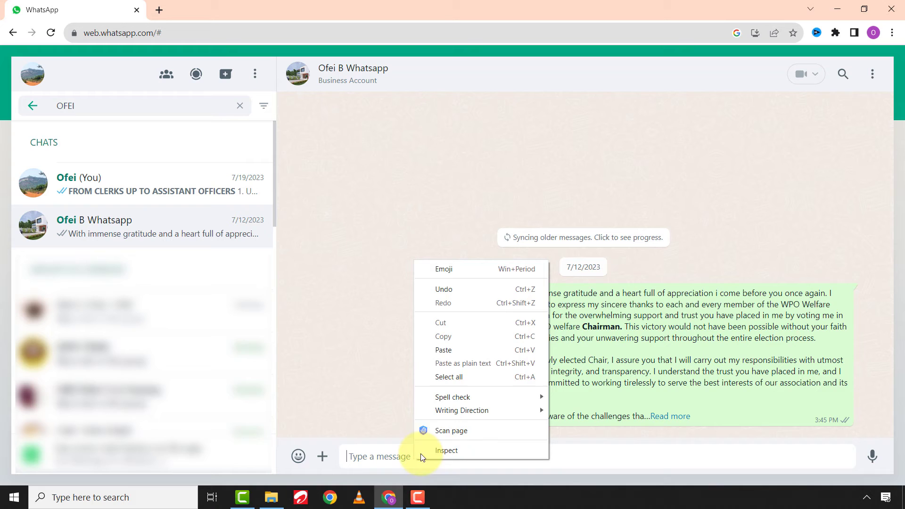
click(444, 350)
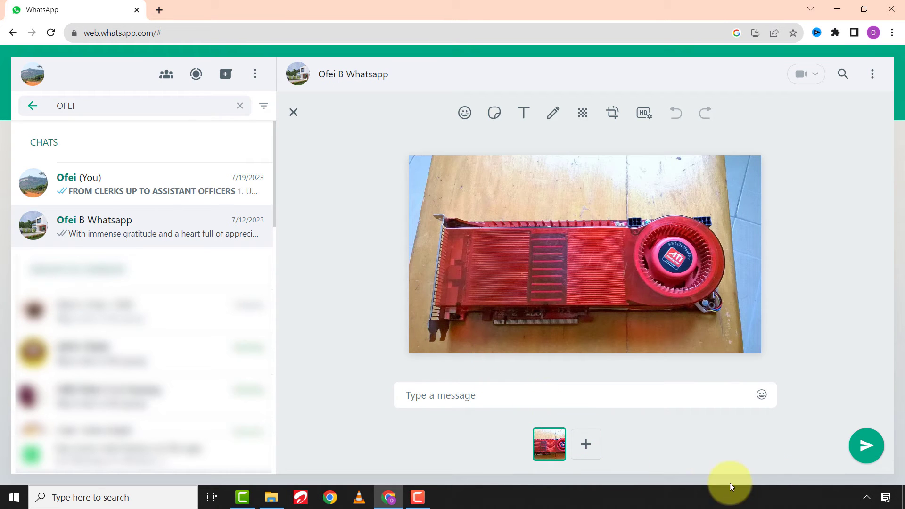
click(865, 447)
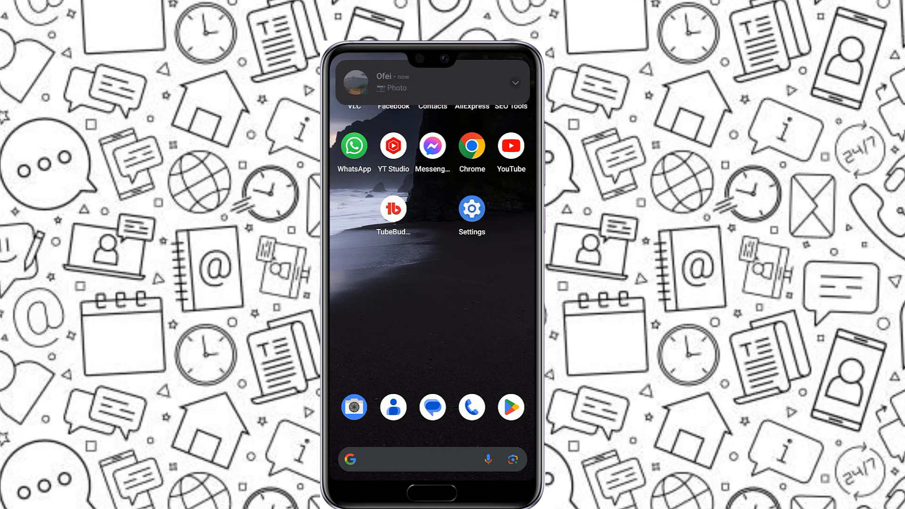
- On the phone, open WhatsApp Business, open the sender's chat and view the received graphics card photo enlarged and at normal size
drag(358, 283, 500, 283)
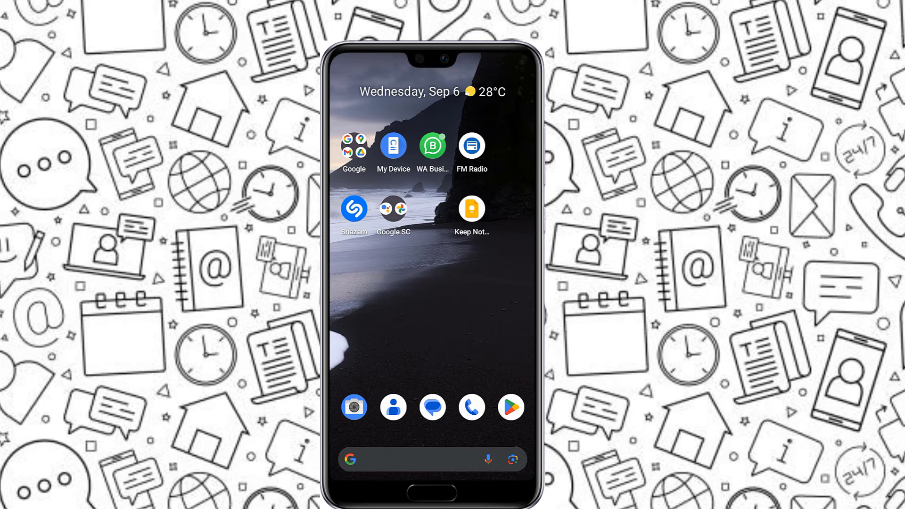
click(432, 146)
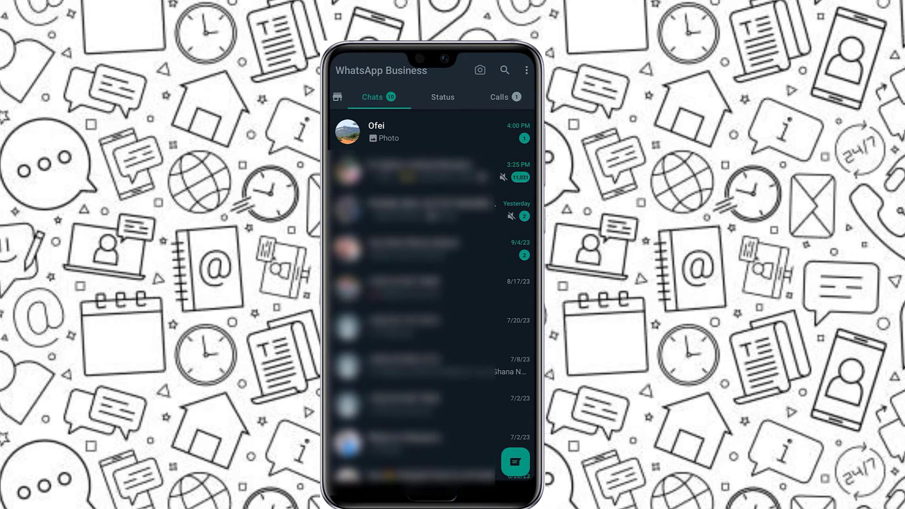
click(424, 132)
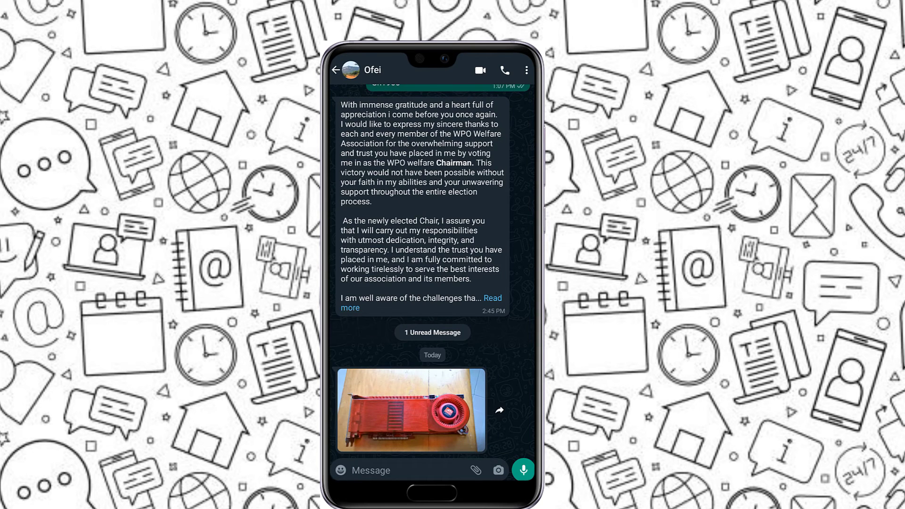
click(411, 410)
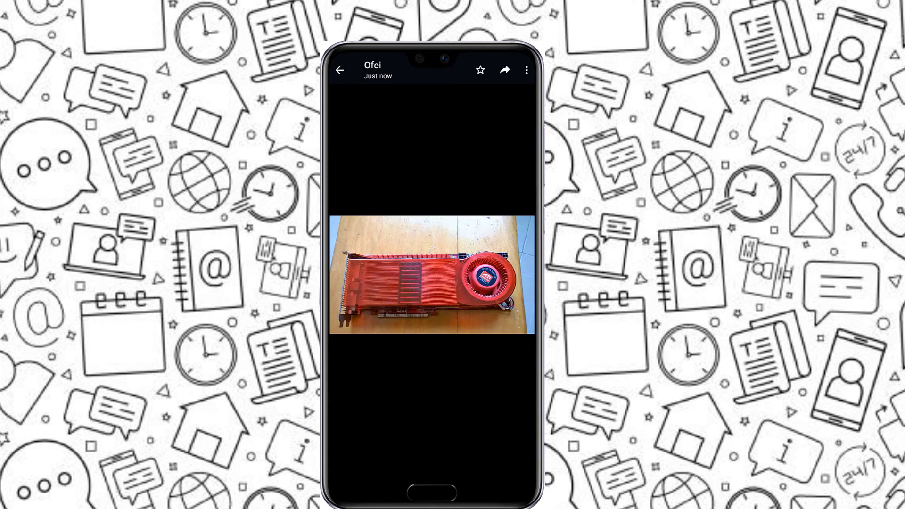
double_click(432, 275)
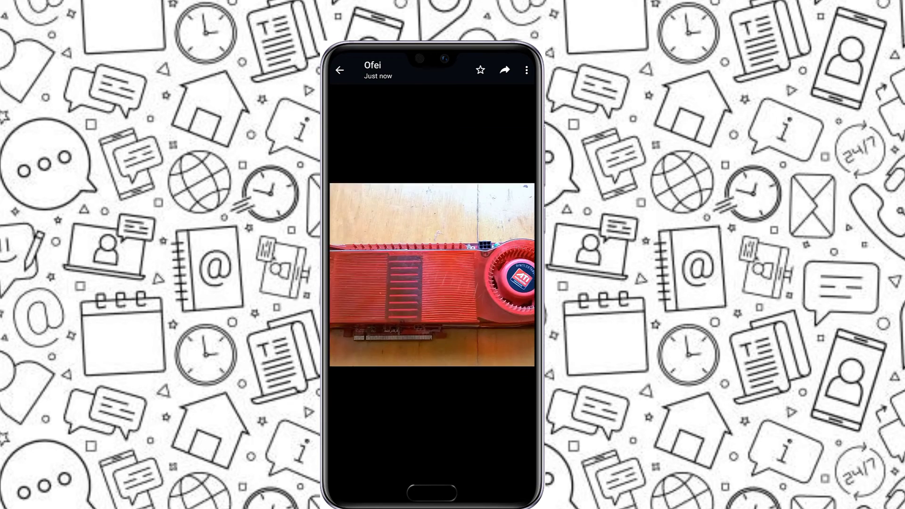
double_click(431, 282)
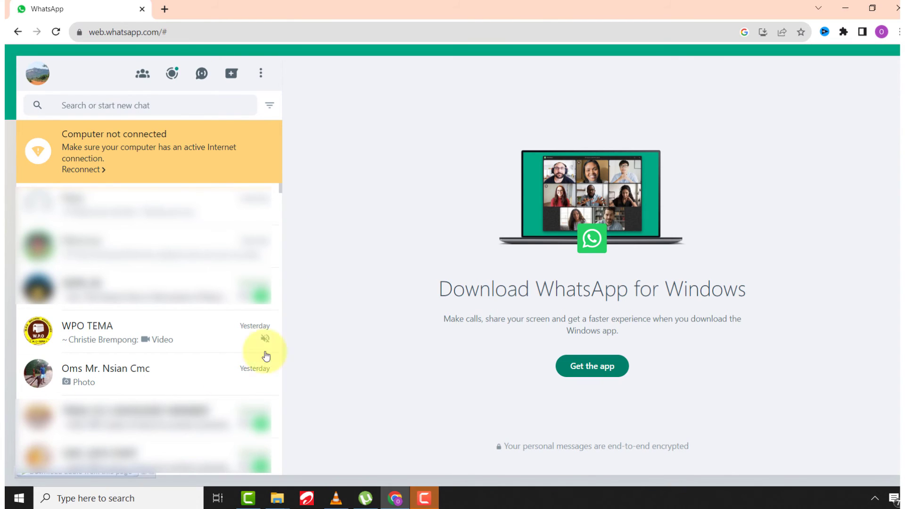
- In WhatsApp Web, open the latest laptop-screen photo in the contact's chat and save it to the Desktop as a JPEG under its suggested name
click(83, 380)
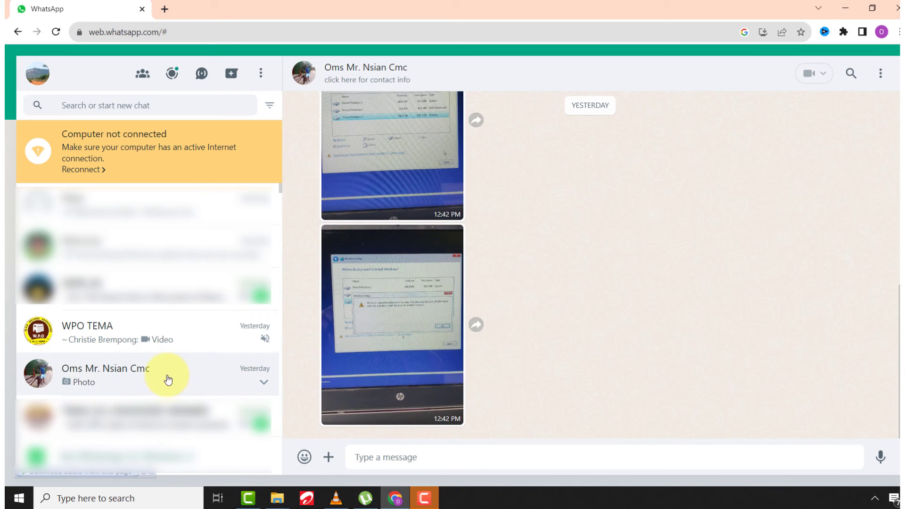
click(406, 290)
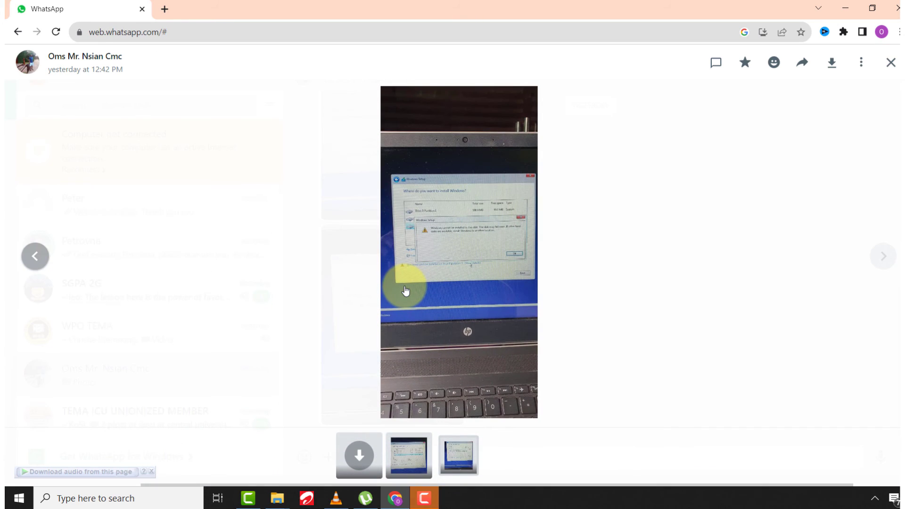
right_click(432, 264)
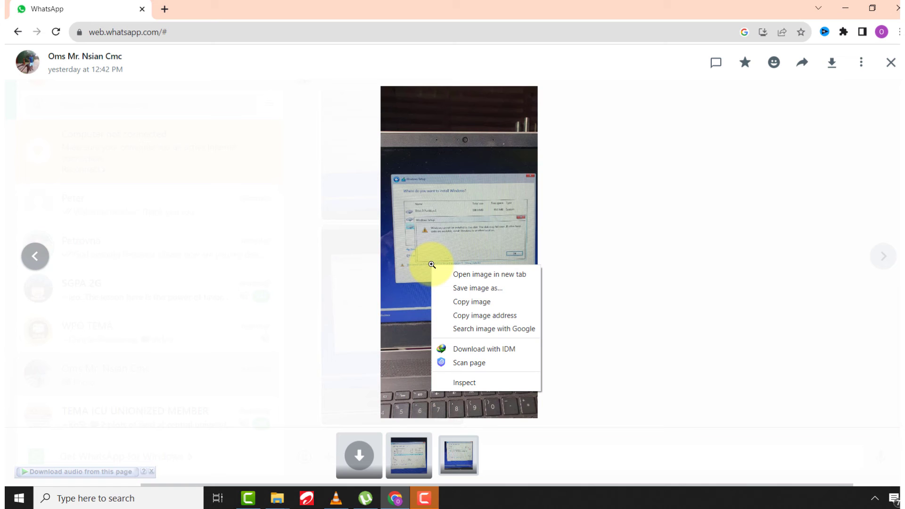
click(469, 287)
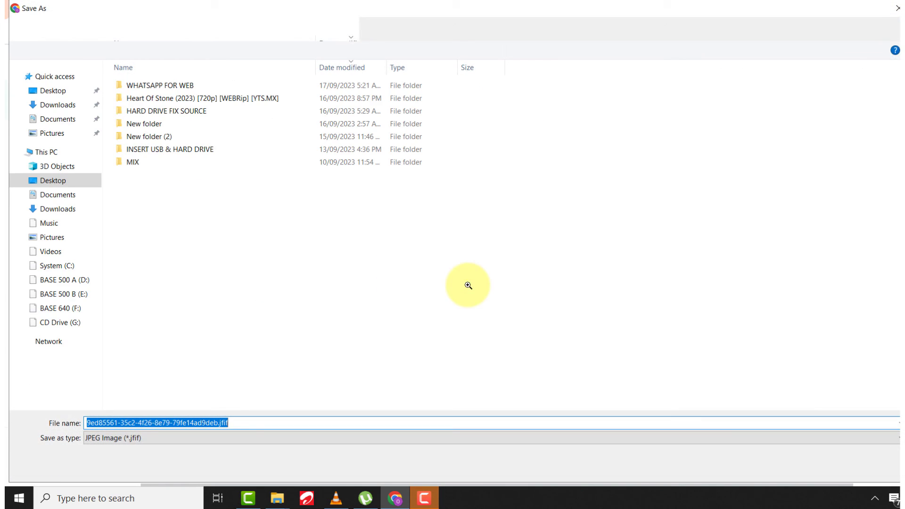
click(53, 91)
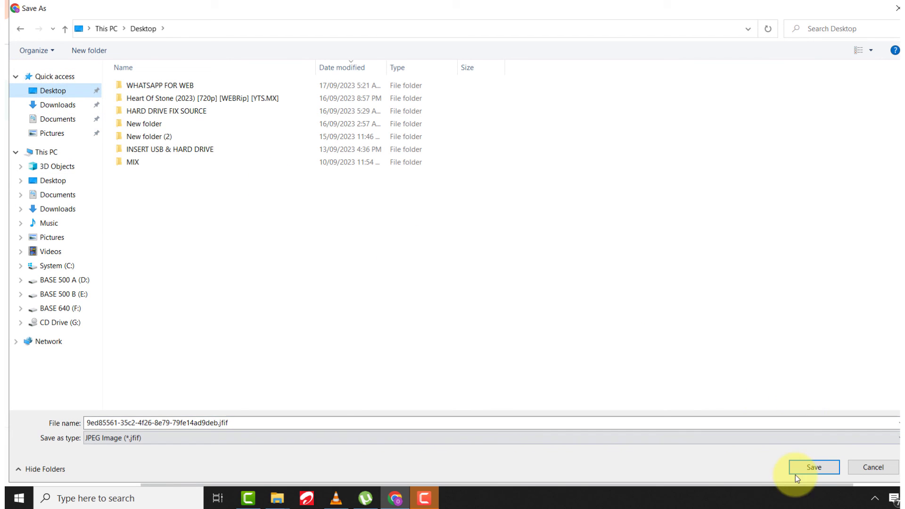
click(814, 469)
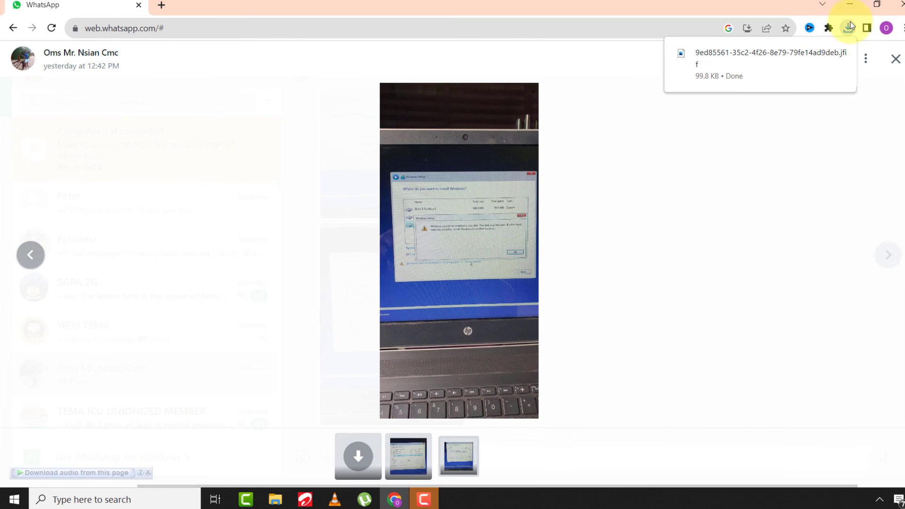
- Minimize the browser and open the saved laptop-screen photo from the desktop
click(849, 6)
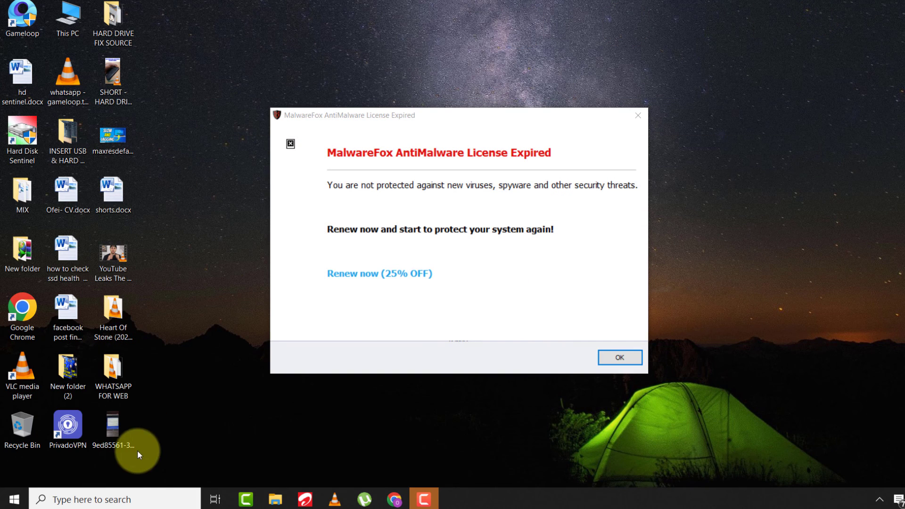
double_click(115, 429)
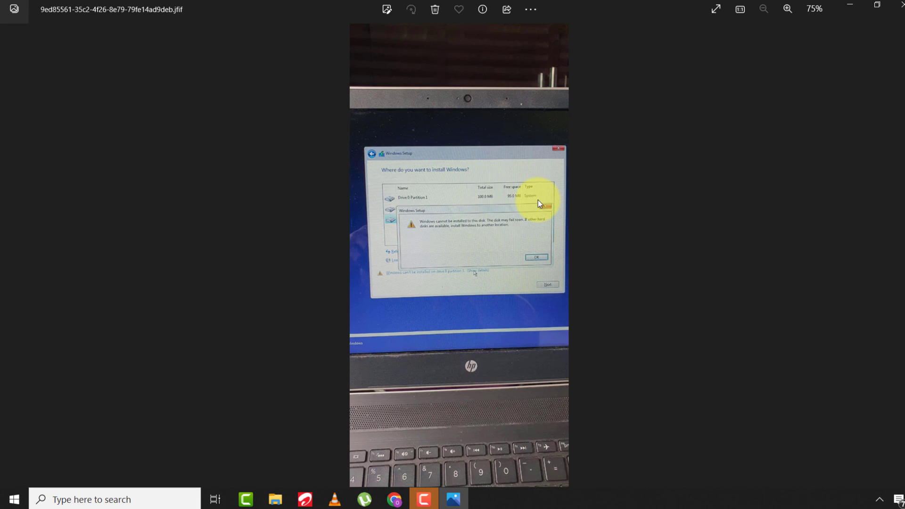